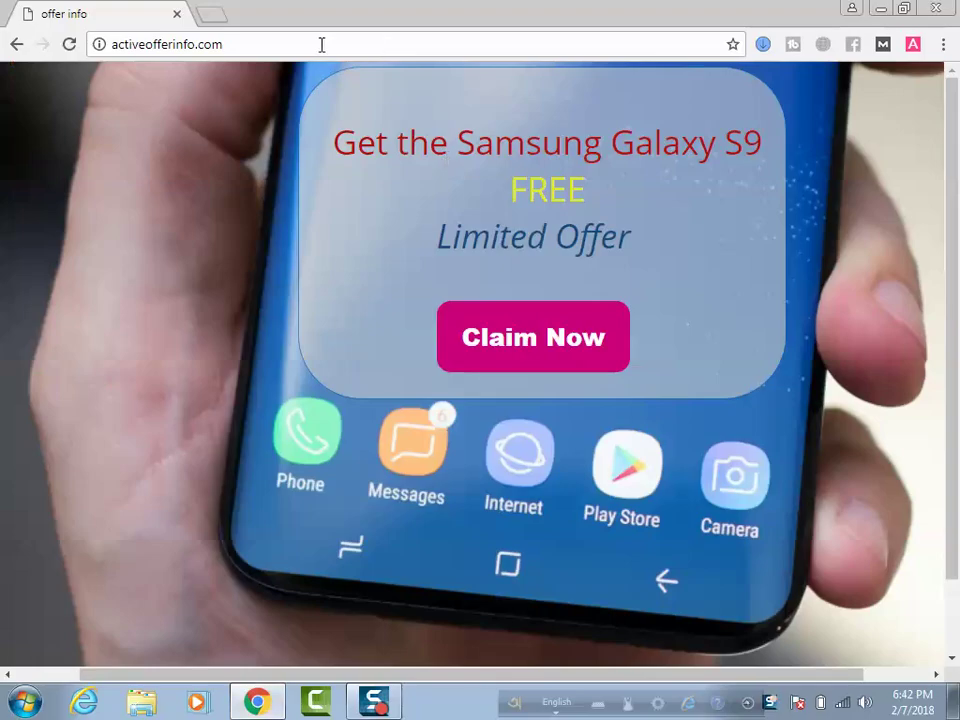
left_click(212, 14)
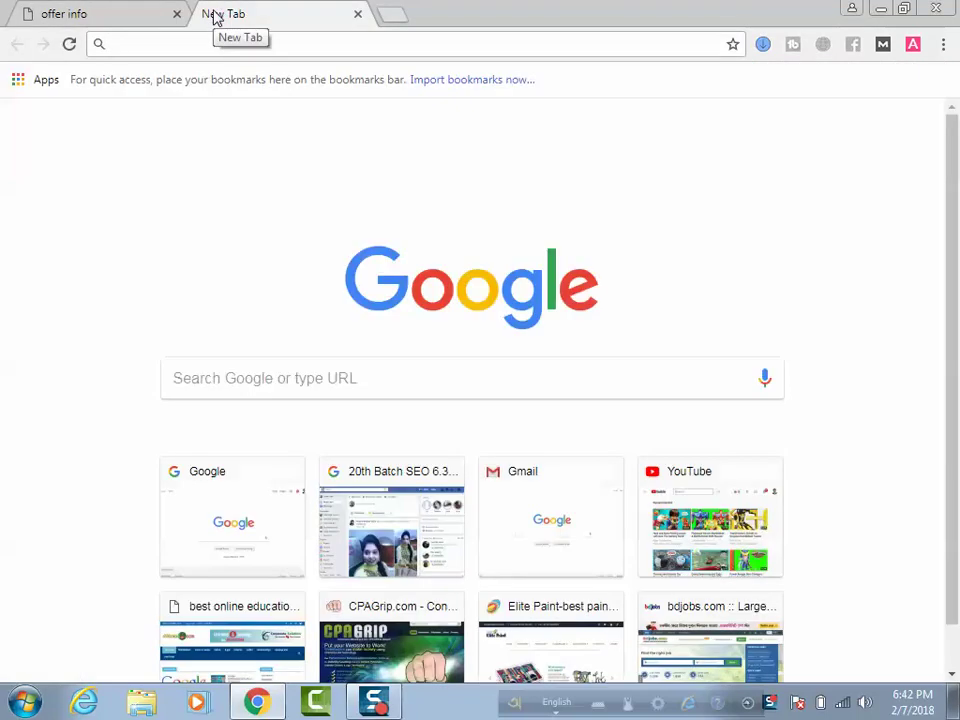
type("www.g")
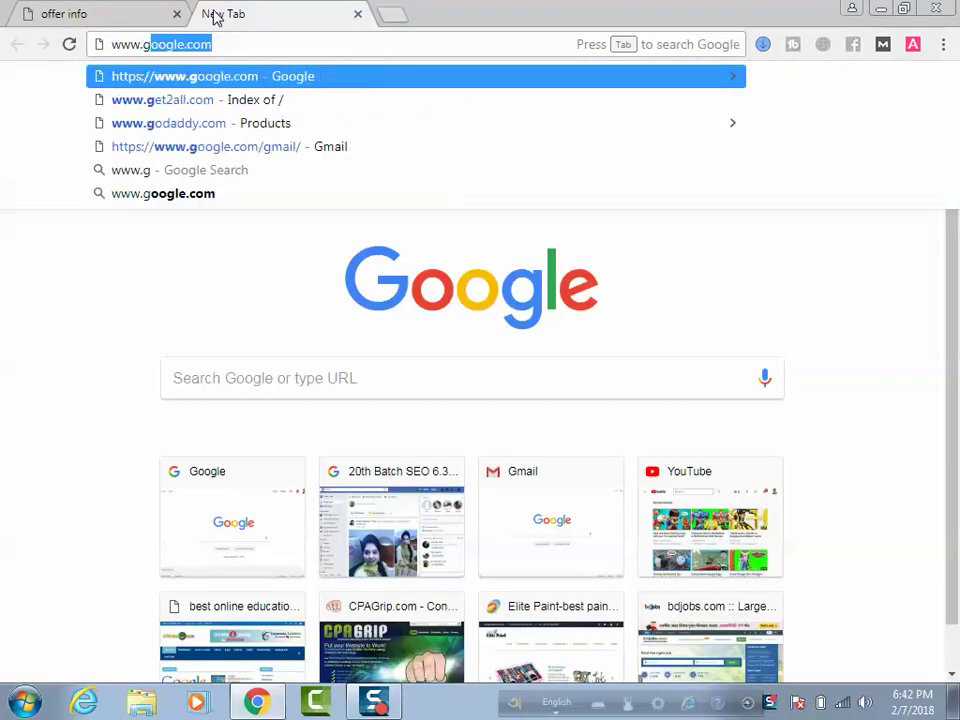
type("oogle.com")
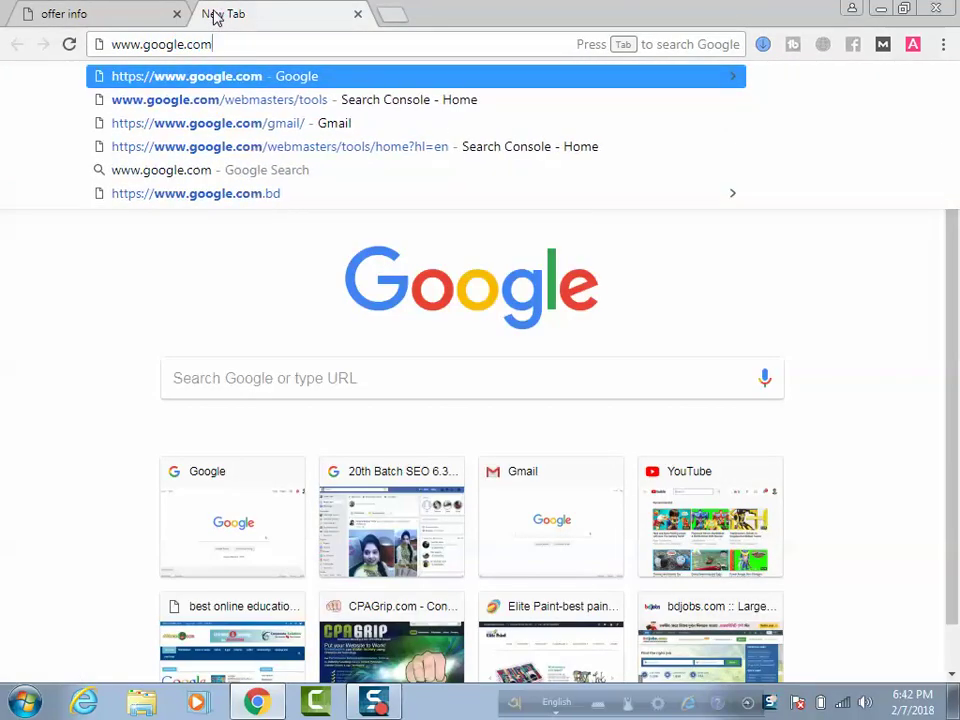
key("Return")
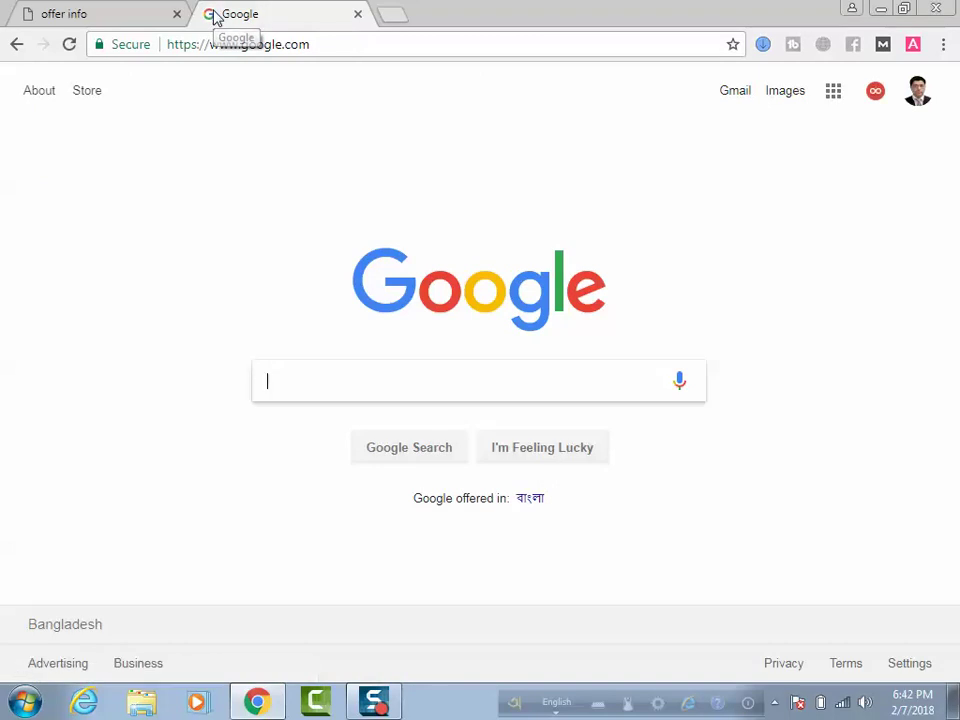
Search Google for SEO, completing the robot check, and show the image results
type("SEO")
key("Return")
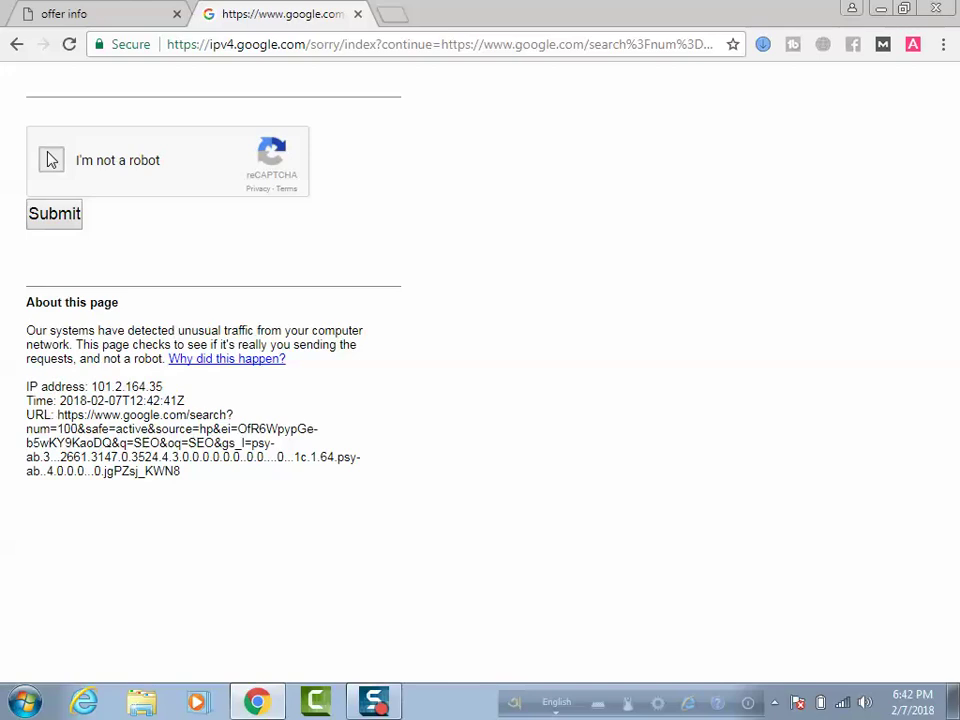
left_click(70, 220)
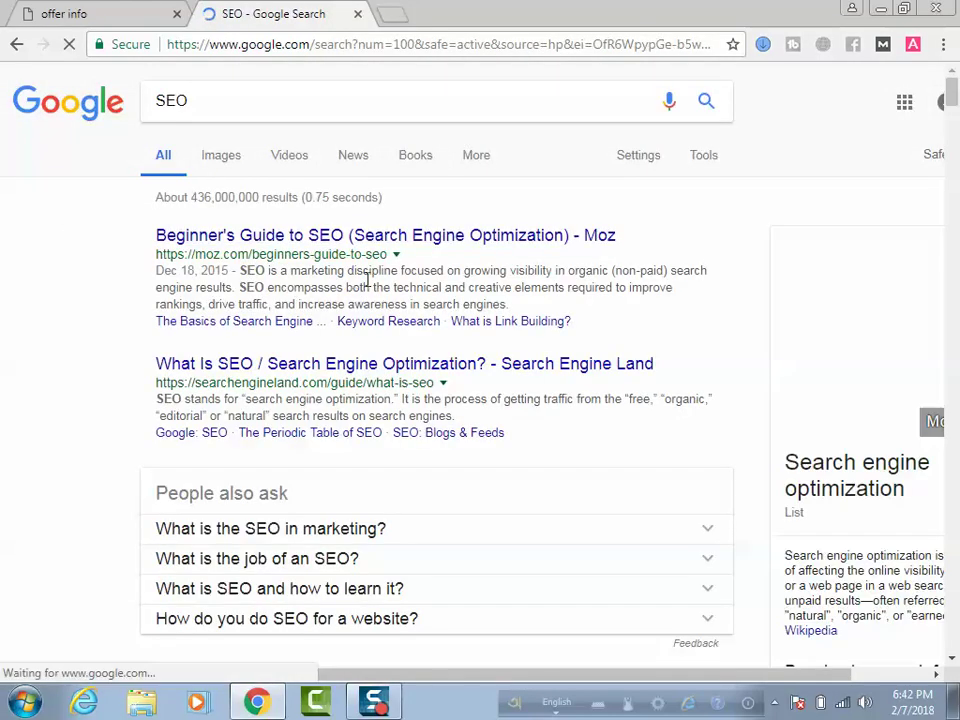
left_click(227, 163)
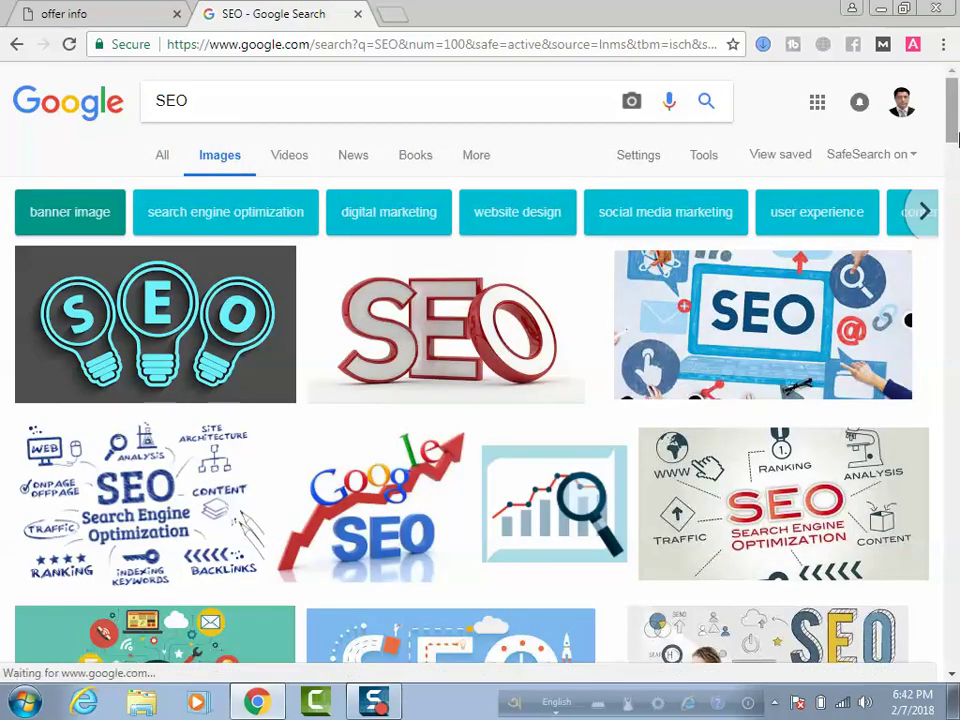
left_click_drag(955, 140, 950, 95)
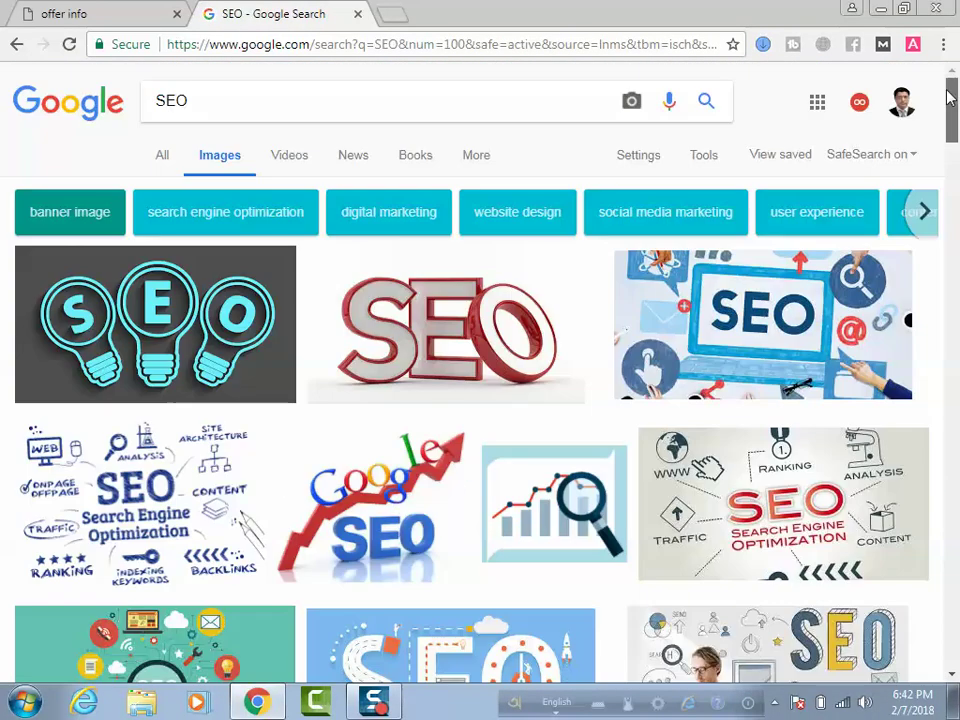
Preview the blue hand-drawn SEO image from fullondigital.com and open its source page
left_click(157, 523)
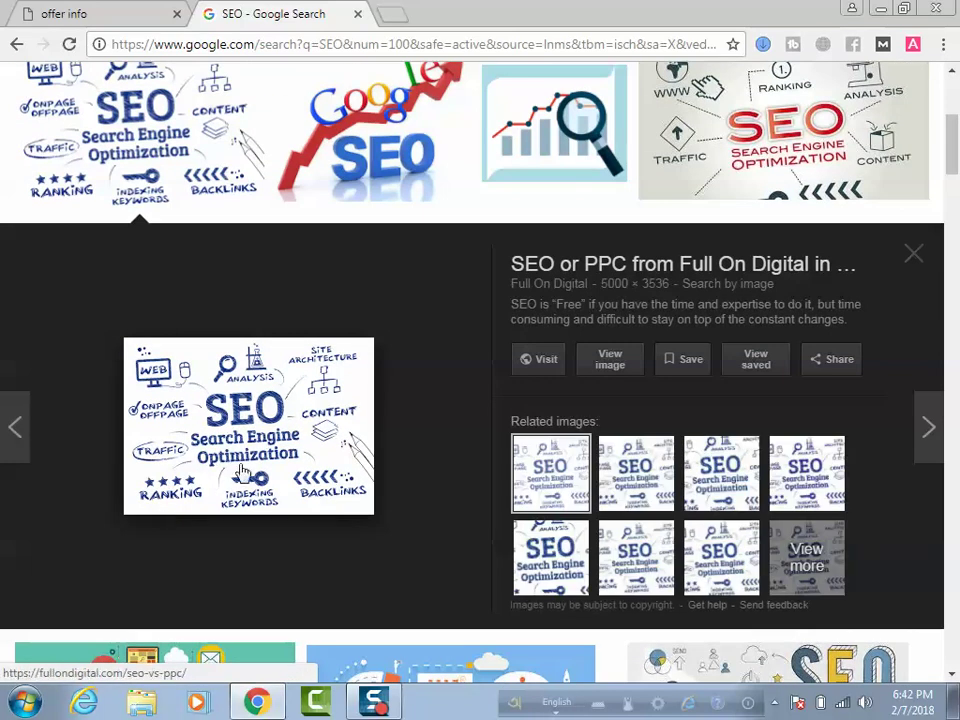
left_click(279, 418)
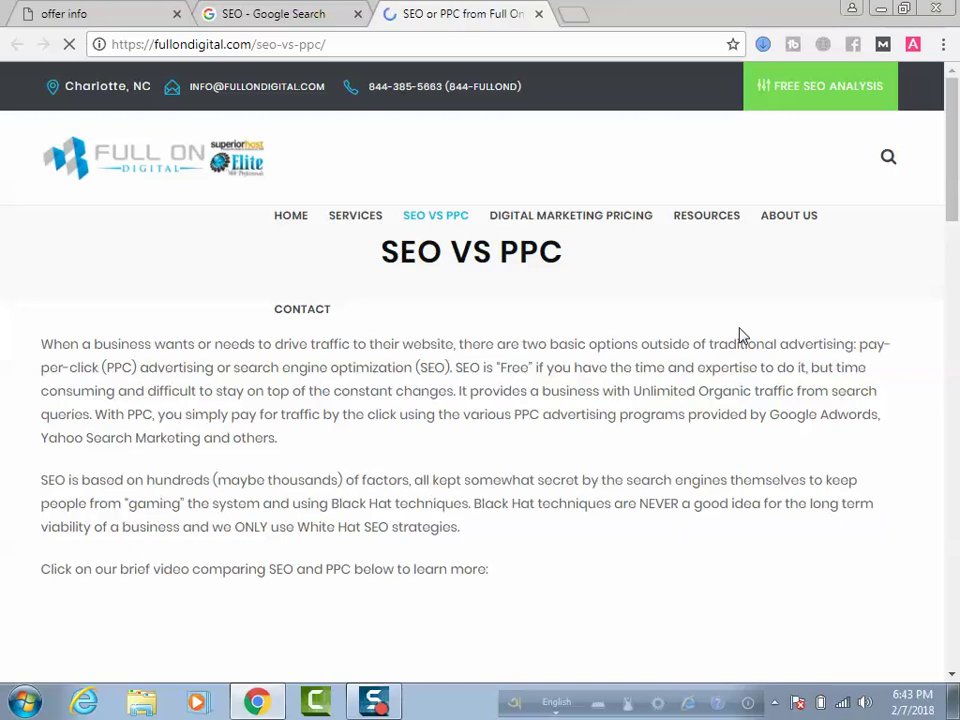
left_click_drag(957, 215, 957, 125)
Return to the image results, open the source page of the red SEO Search Engine Optimization image, and check its web address
left_click(290, 13)
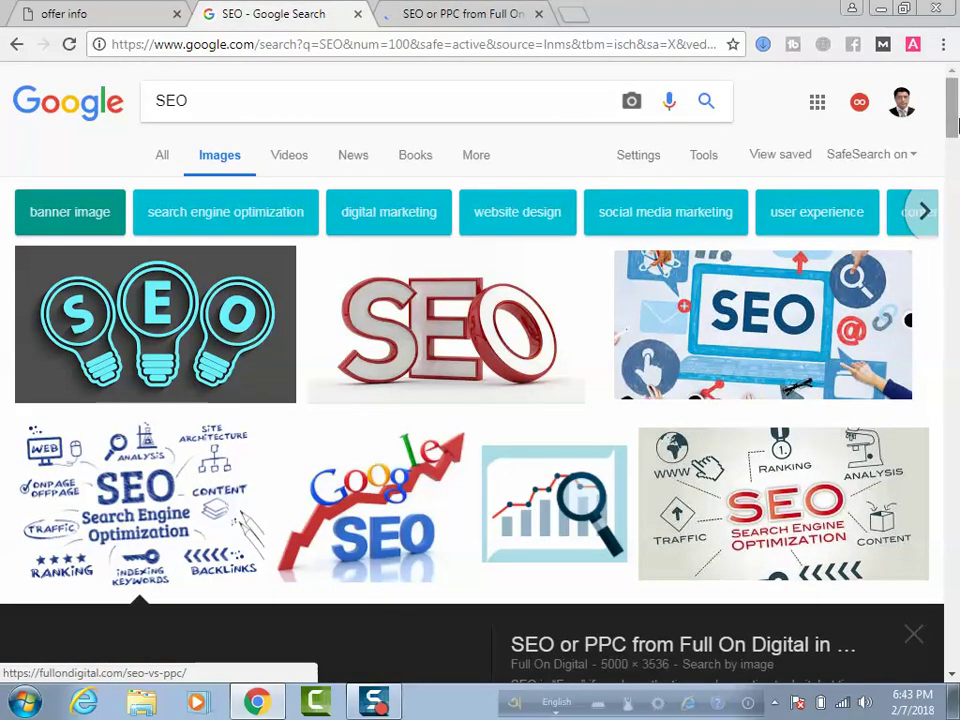
left_click(265, 94)
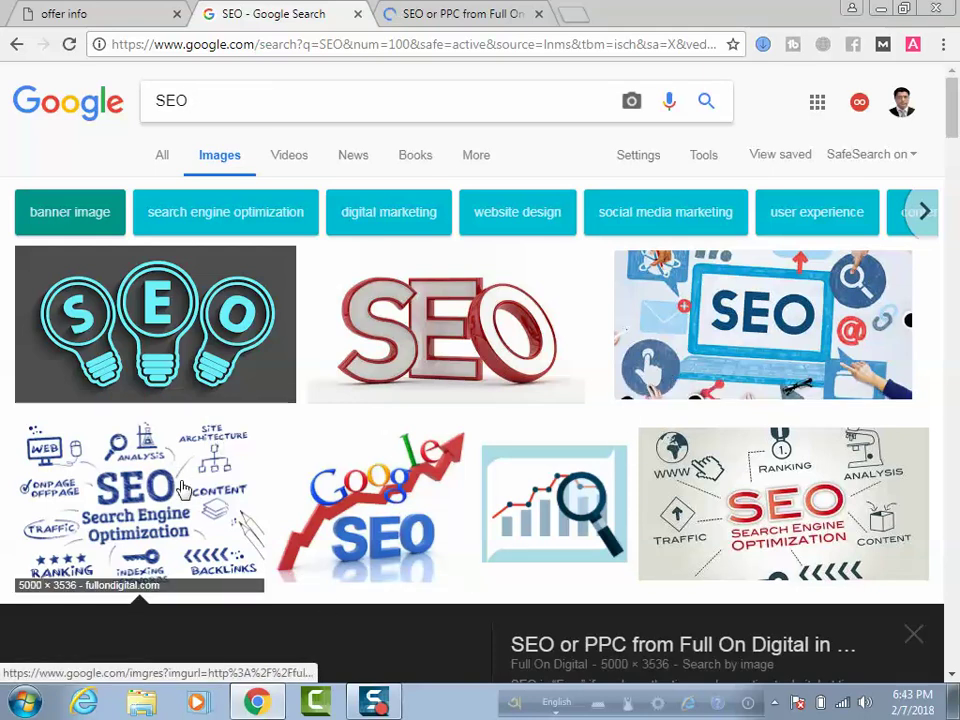
left_click(790, 520)
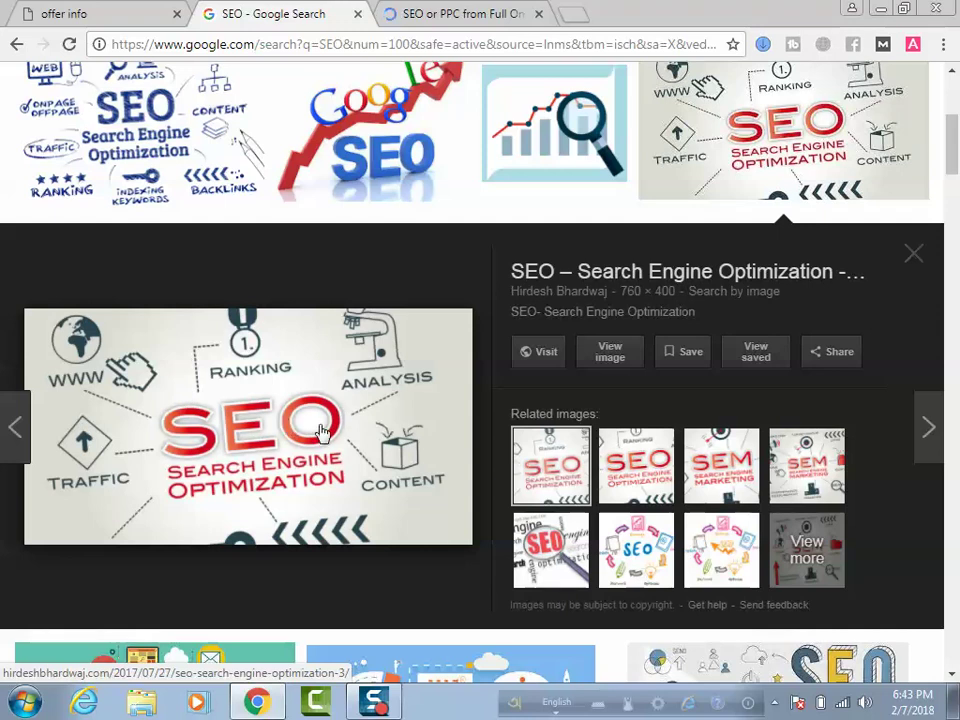
left_click(322, 428)
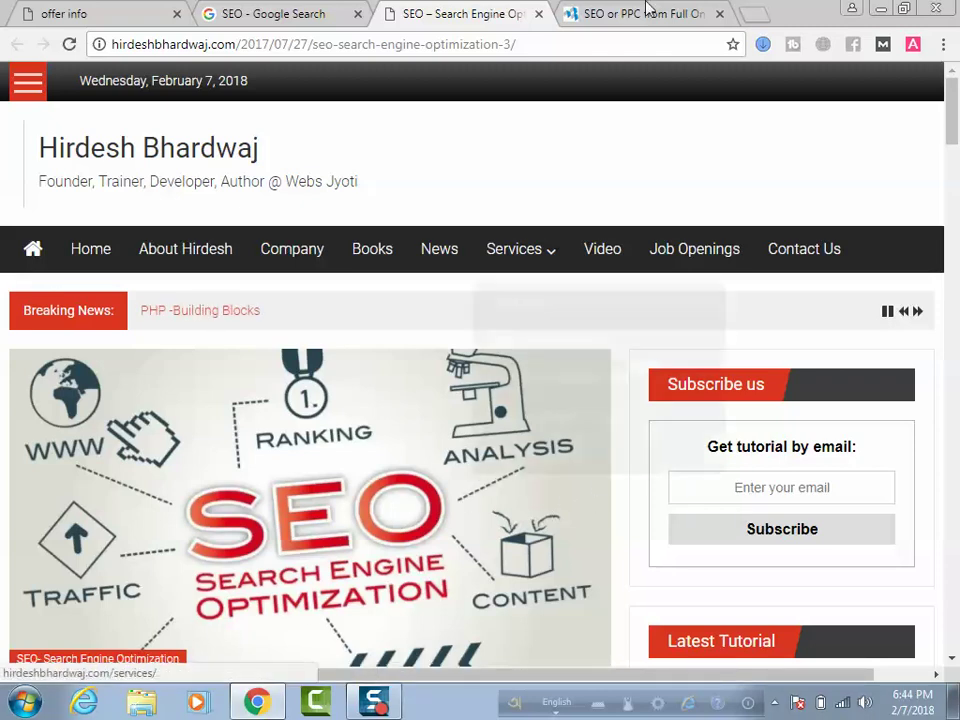
left_click(562, 44)
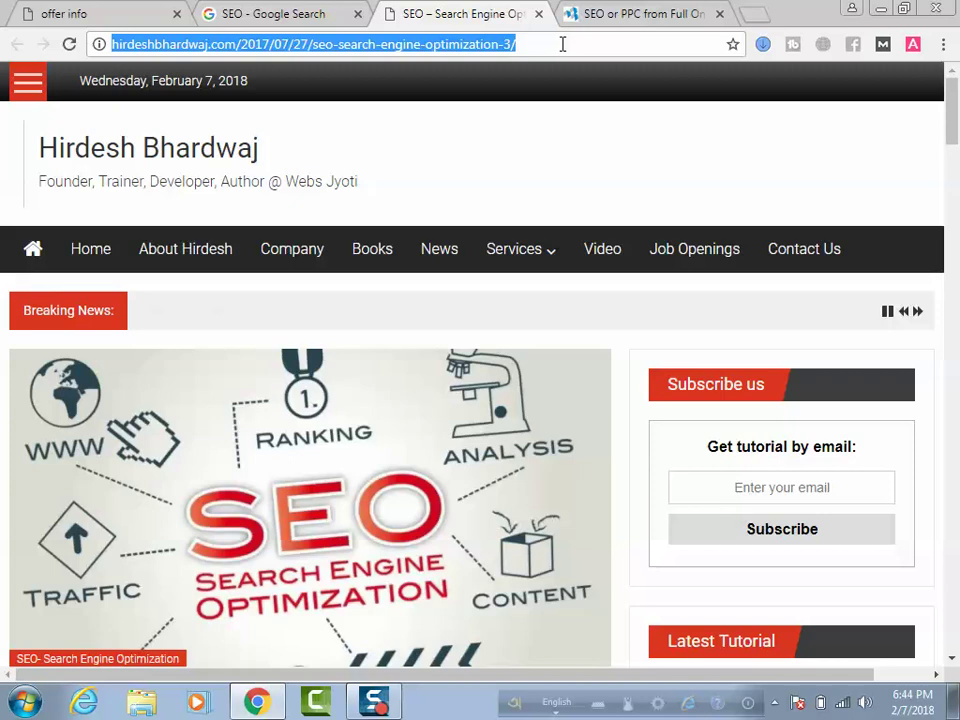
left_click(562, 44)
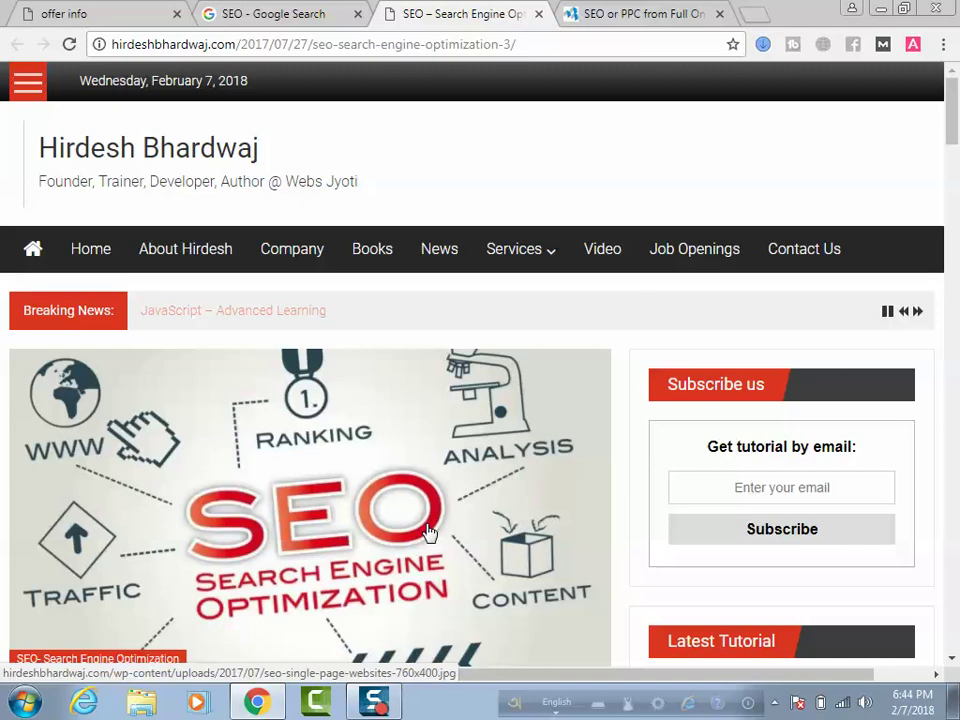
Reopen the red SEO image's source page from the image results and view the options available for its featured picture
left_click(299, 10)
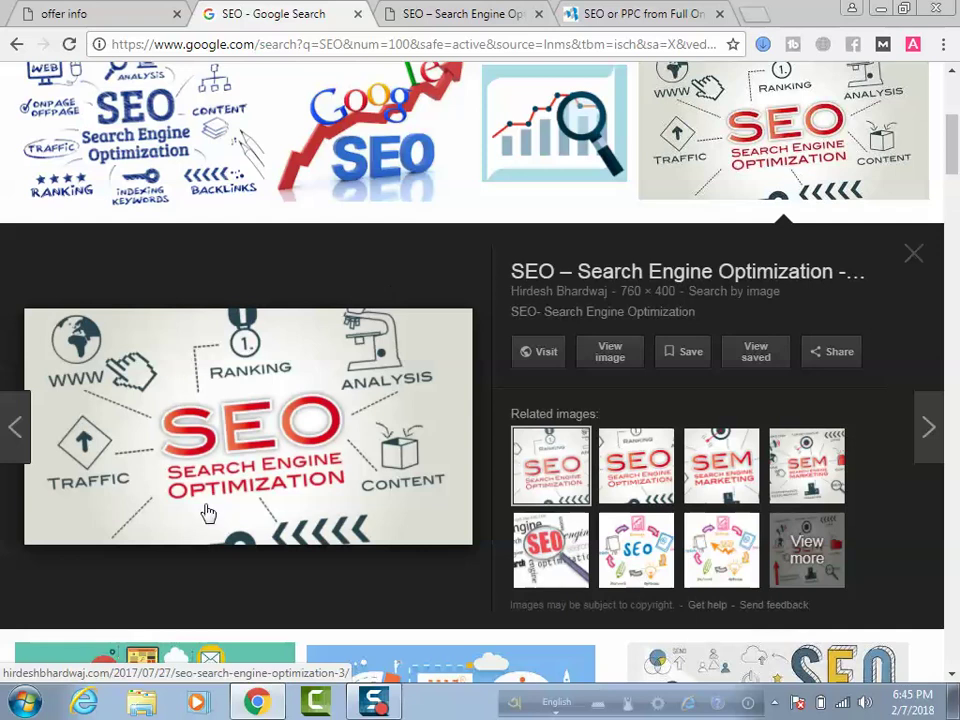
left_click(347, 440)
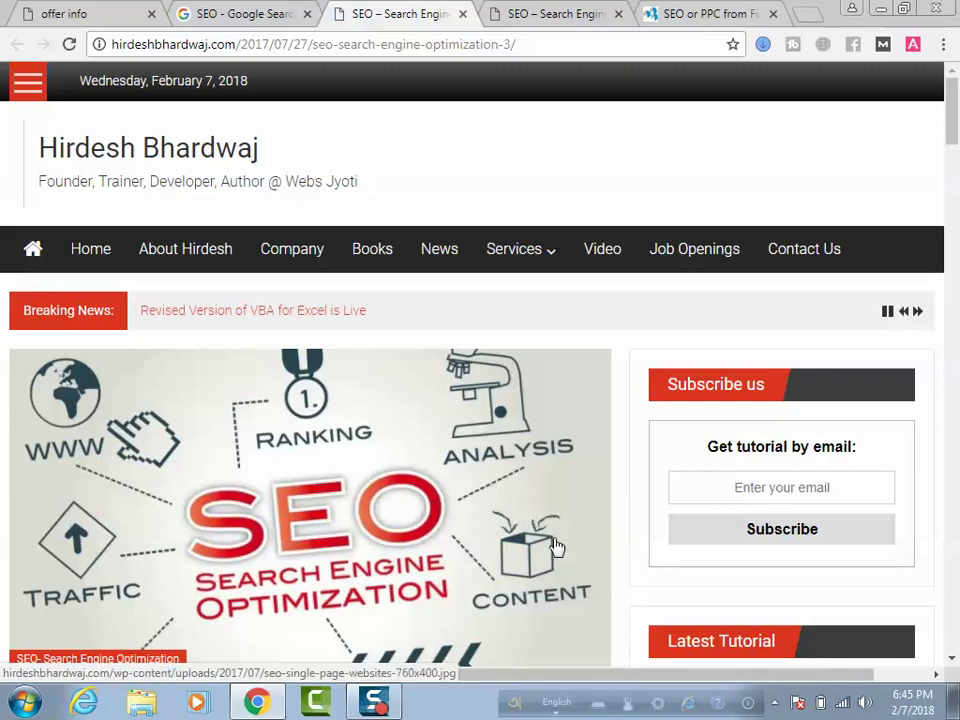
right_click(478, 474)
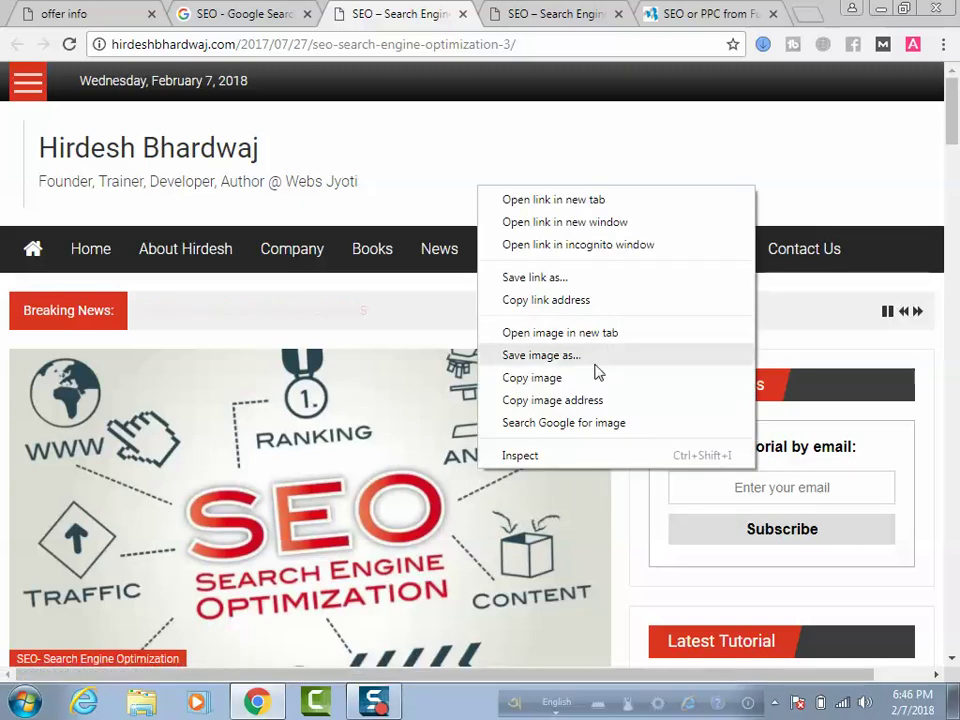
left_click(955, 138)
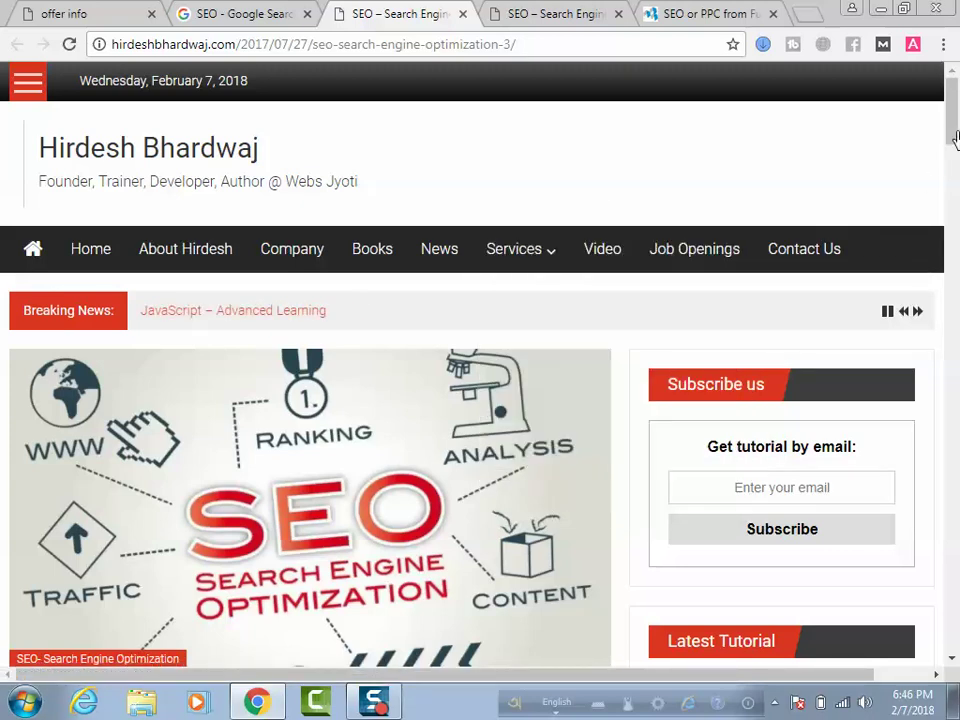
Examine the SEO article's text and featured image, and revisit the open Full On Digital SEO vs PPC page
left_click_drag(955, 138, 955, 198)
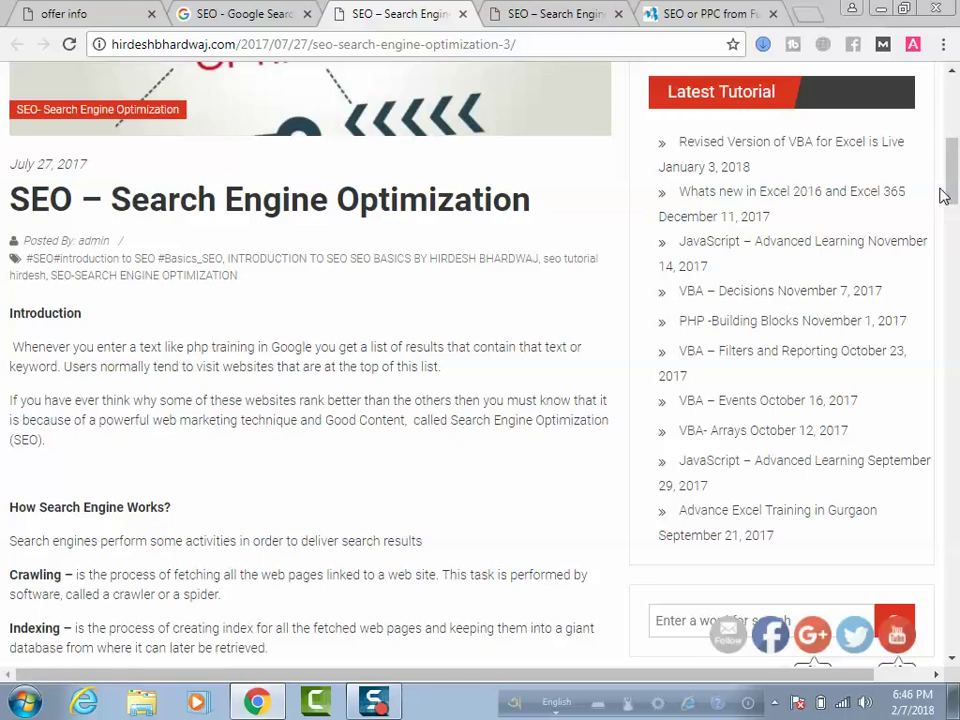
left_click_drag(952, 168, 955, 236)
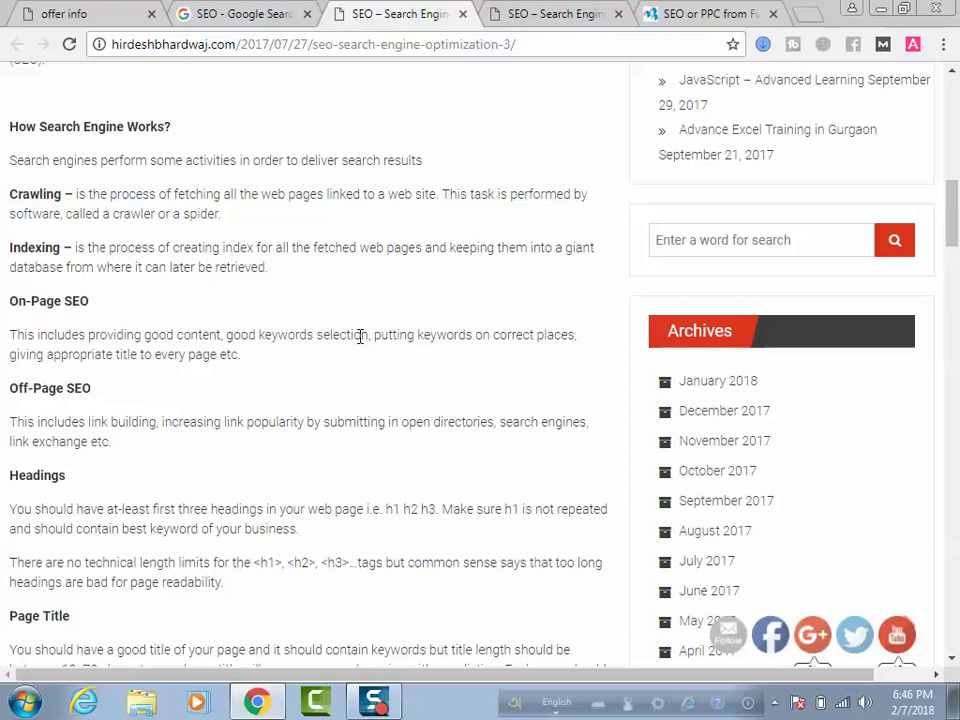
left_click_drag(953, 210, 957, 60)
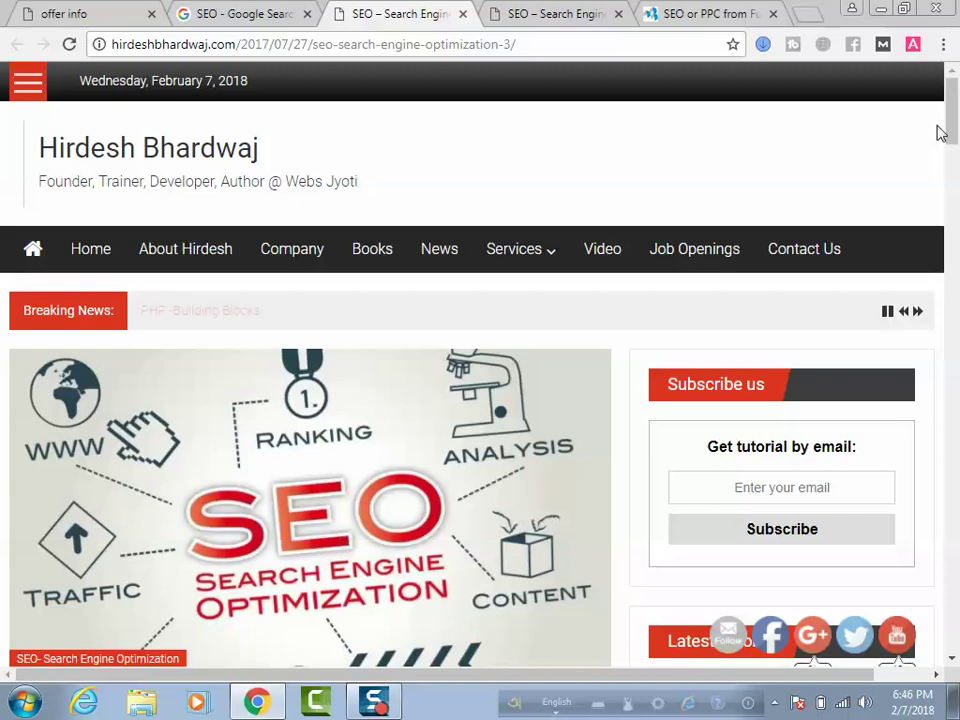
left_click_drag(953, 119, 945, 60)
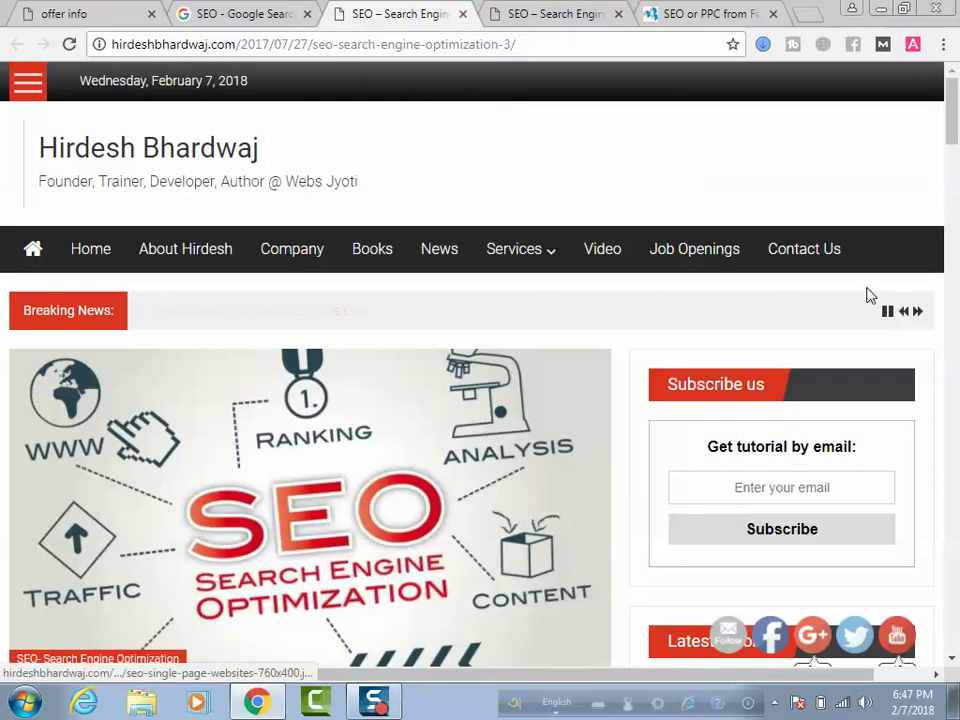
left_click_drag(953, 143, 957, 168)
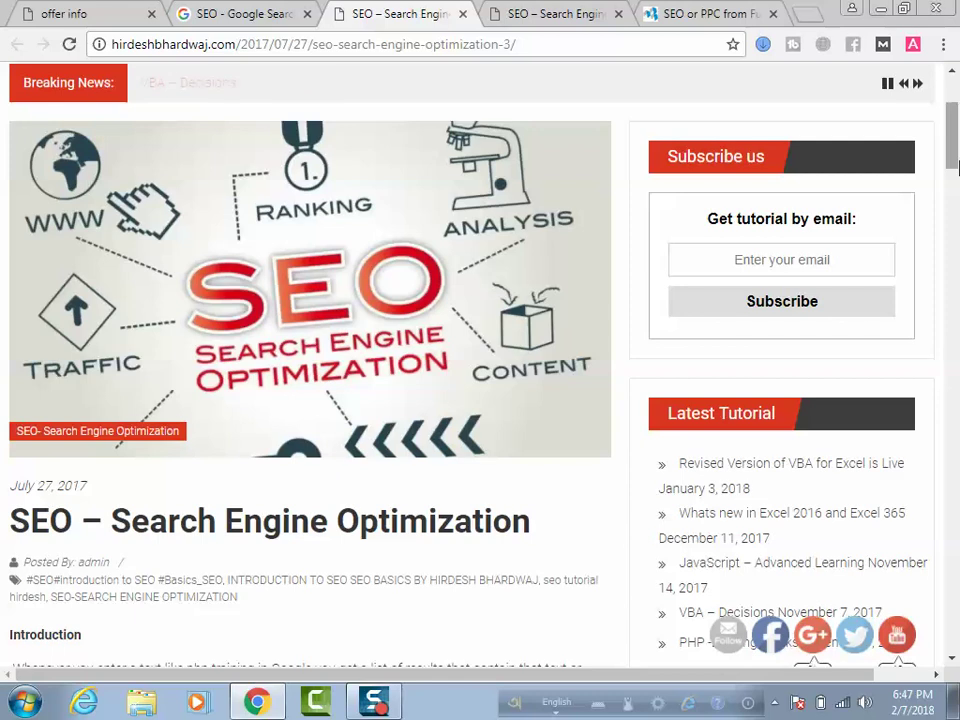
left_click(720, 14)
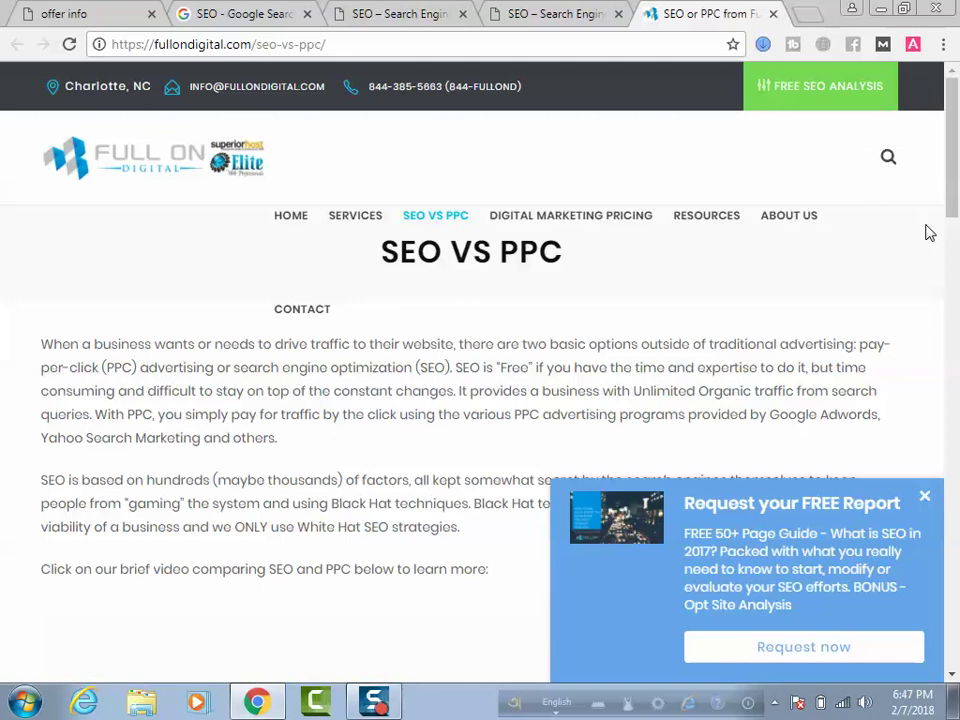
Open dailyinfographic.com in a new browser tab
left_click(806, 18)
type("dail")
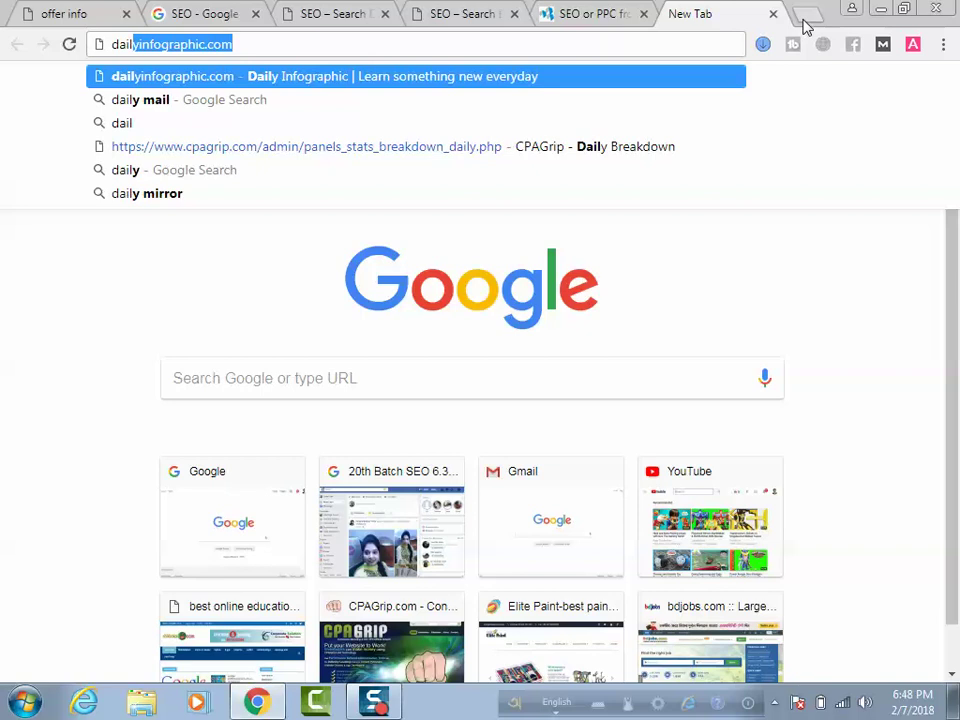
key("Return")
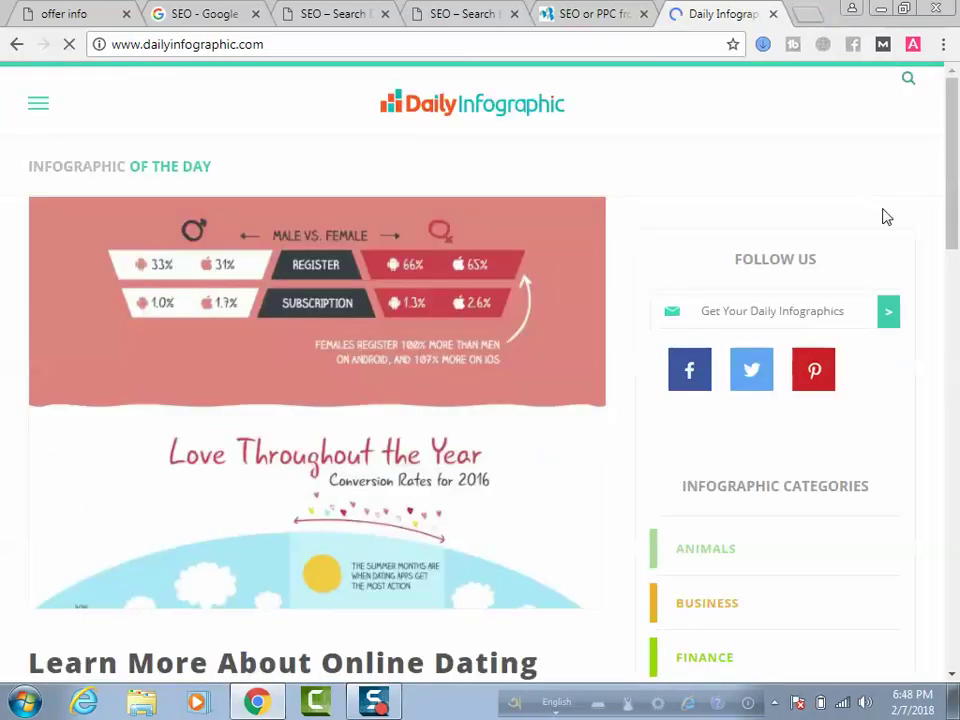
Open the emotional intelligence infographic from the Daily Infographics section and look through its content
left_click_drag(949, 150, 936, 354)
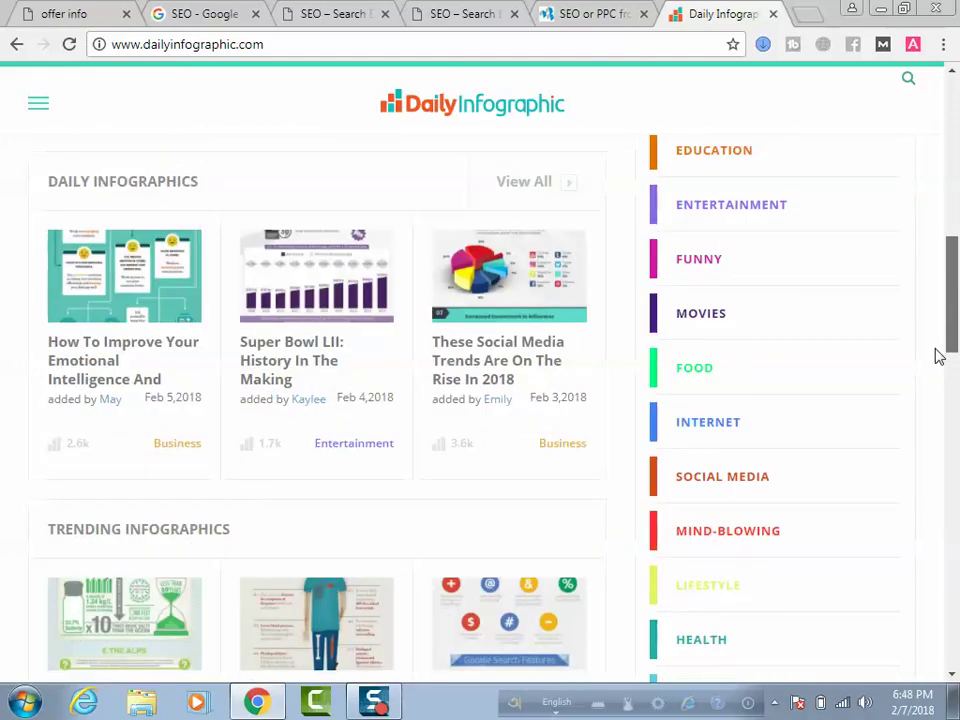
left_click(95, 378)
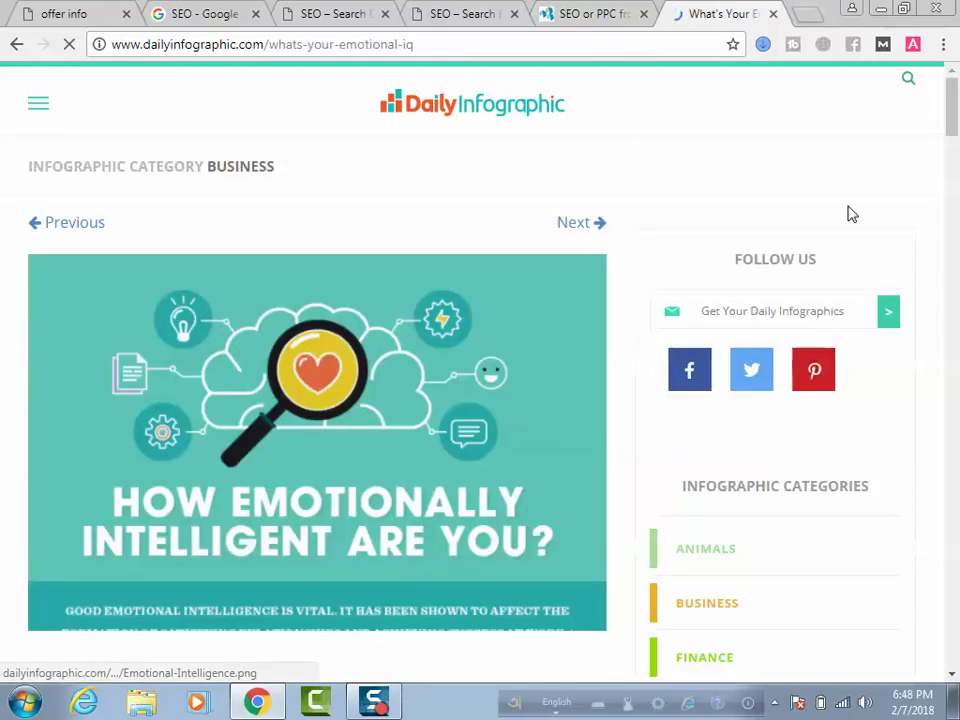
scroll(955, 135, "down", 2)
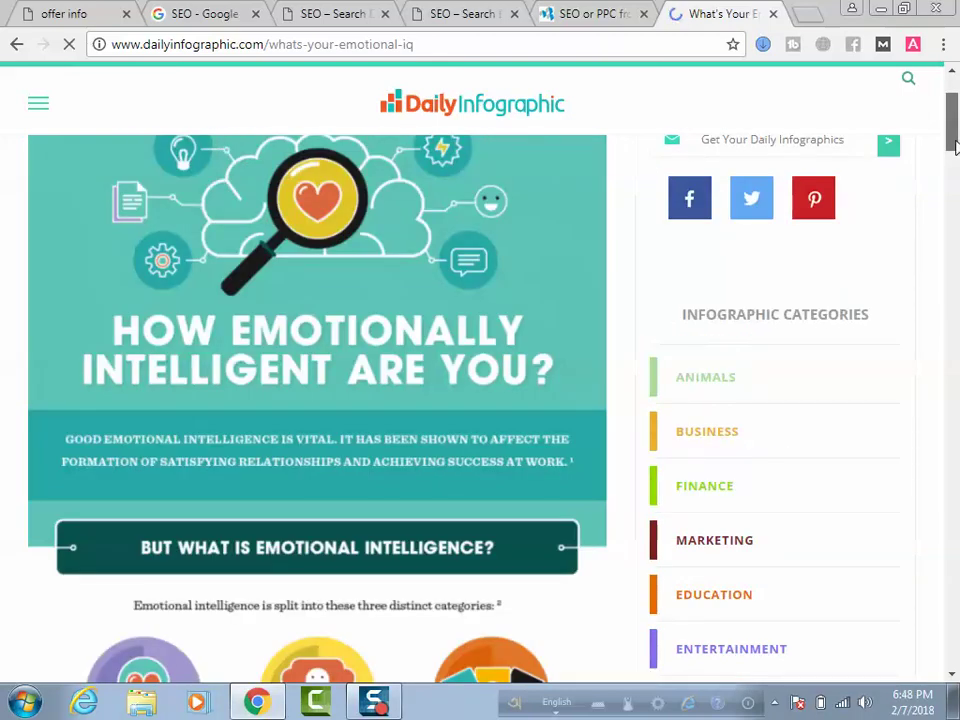
left_click_drag(955, 145, 955, 345)
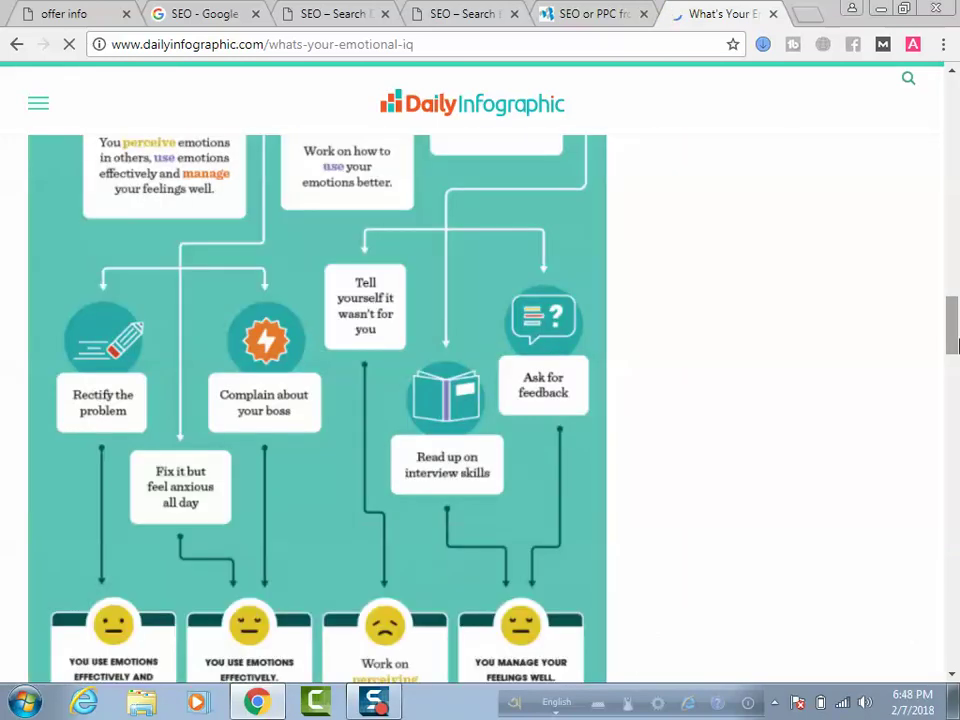
left_click_drag(955, 345, 955, 120)
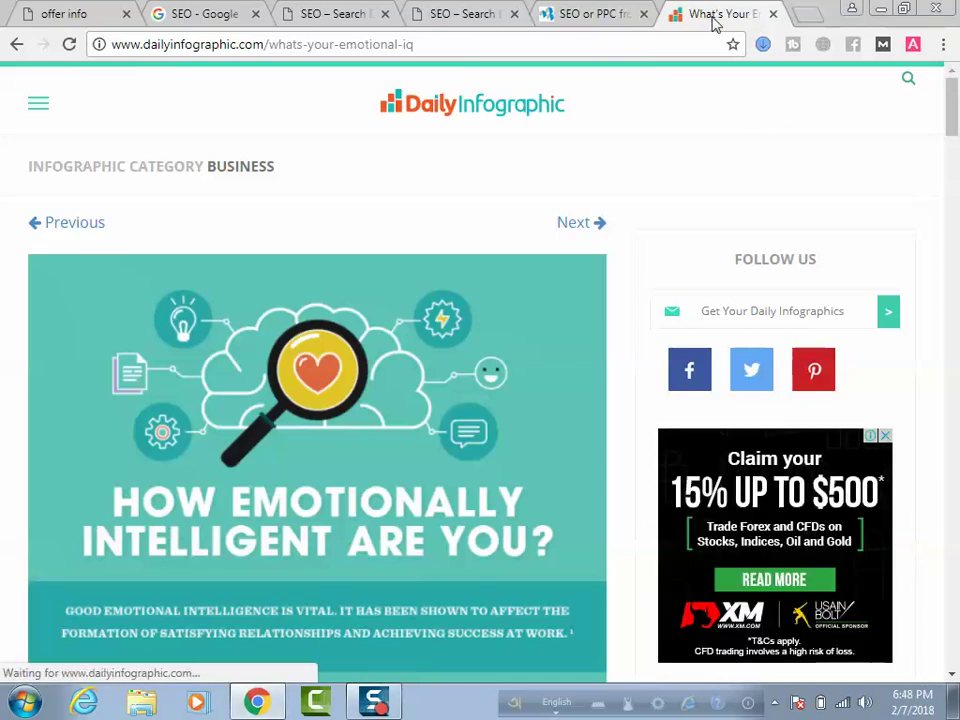
Open the easel.ly website in a new browser tab
left_click(808, 20)
type("e")
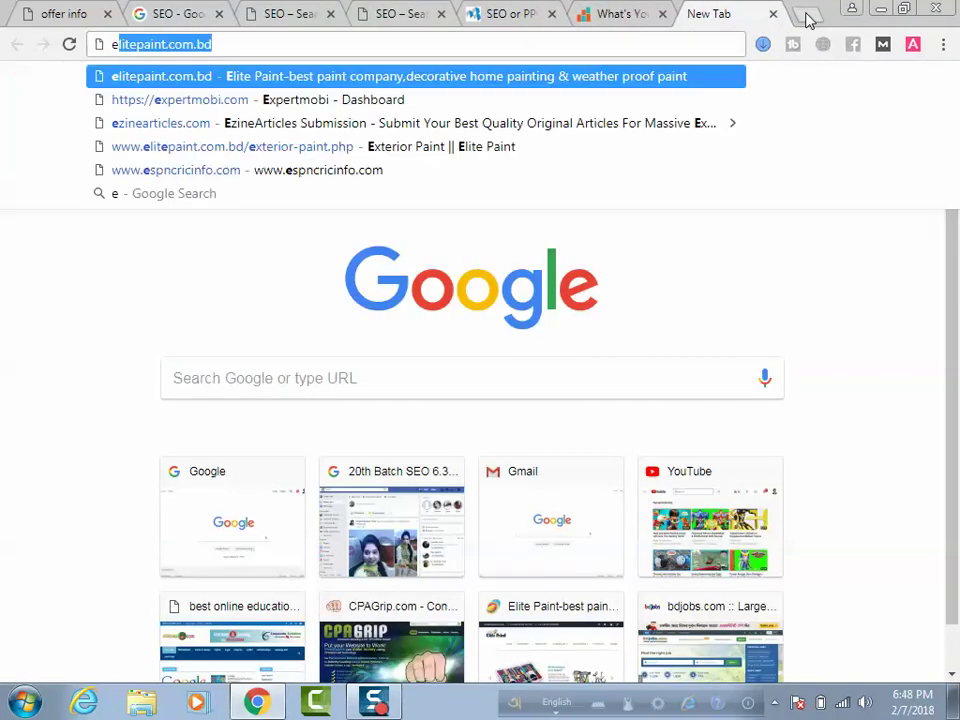
type("sa")
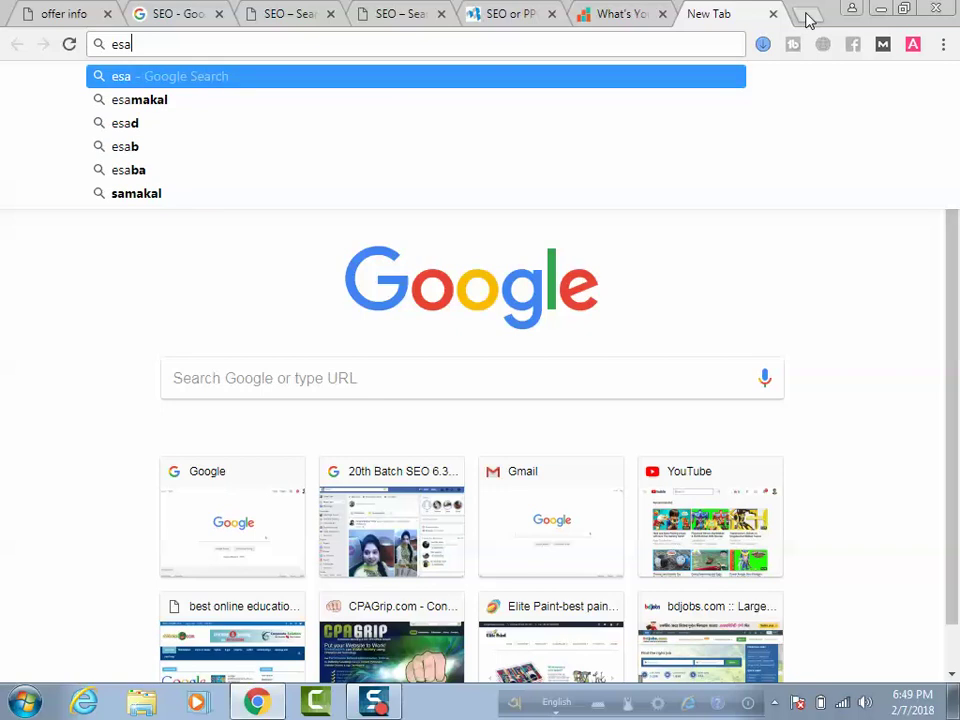
key("BackSpace")
key("BackSpace")
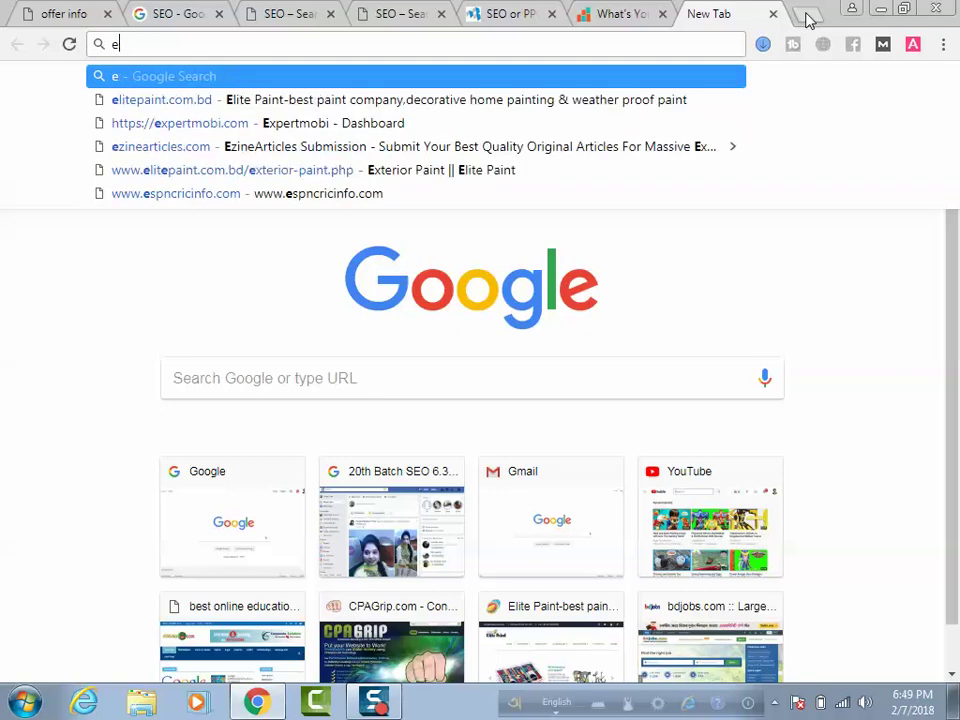
type("a")
key("Return")
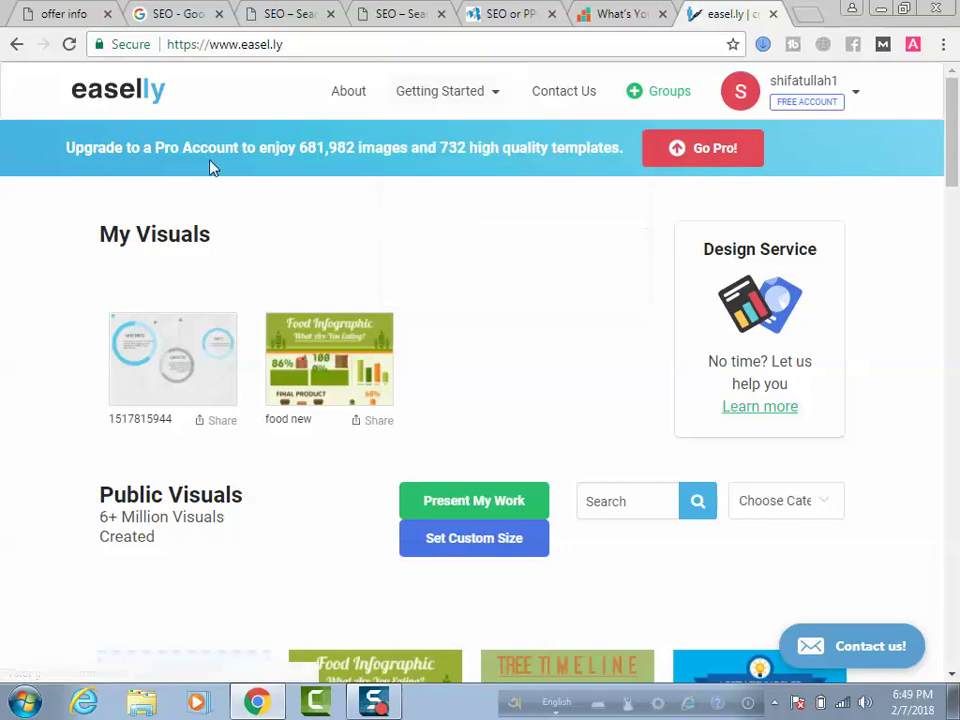
Check the Easelly site's address and view the options available for the signed-in free account
left_click(296, 48)
left_click(296, 48)
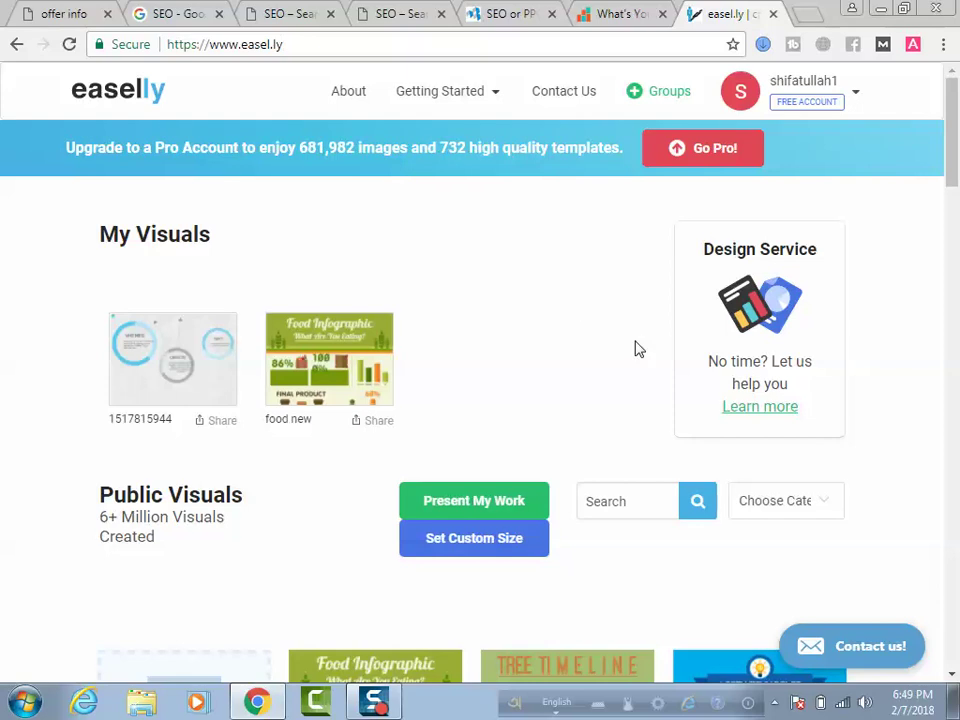
left_click(778, 110)
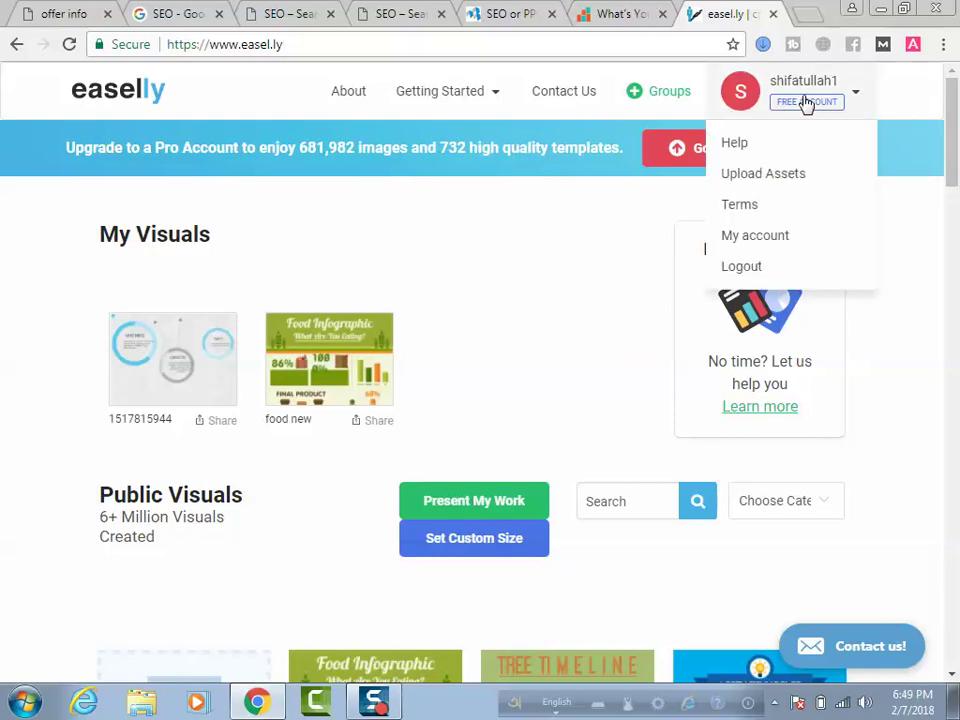
left_click(681, 199)
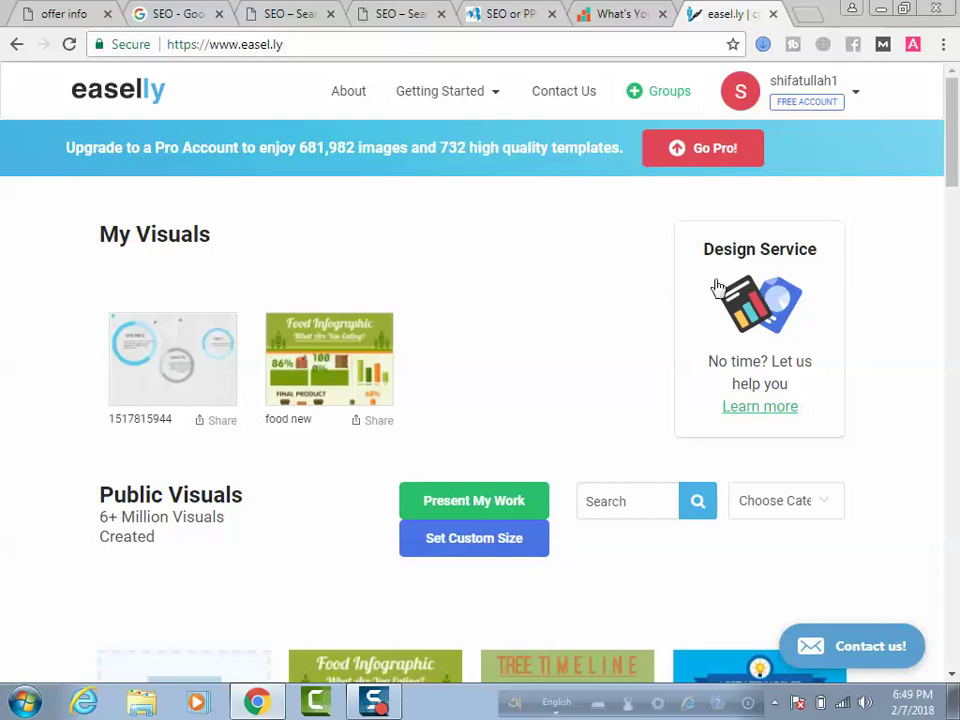
Browse the Public Visuals templates and open the Baby Life infographic template in the editor
left_click_drag(955, 120, 955, 258)
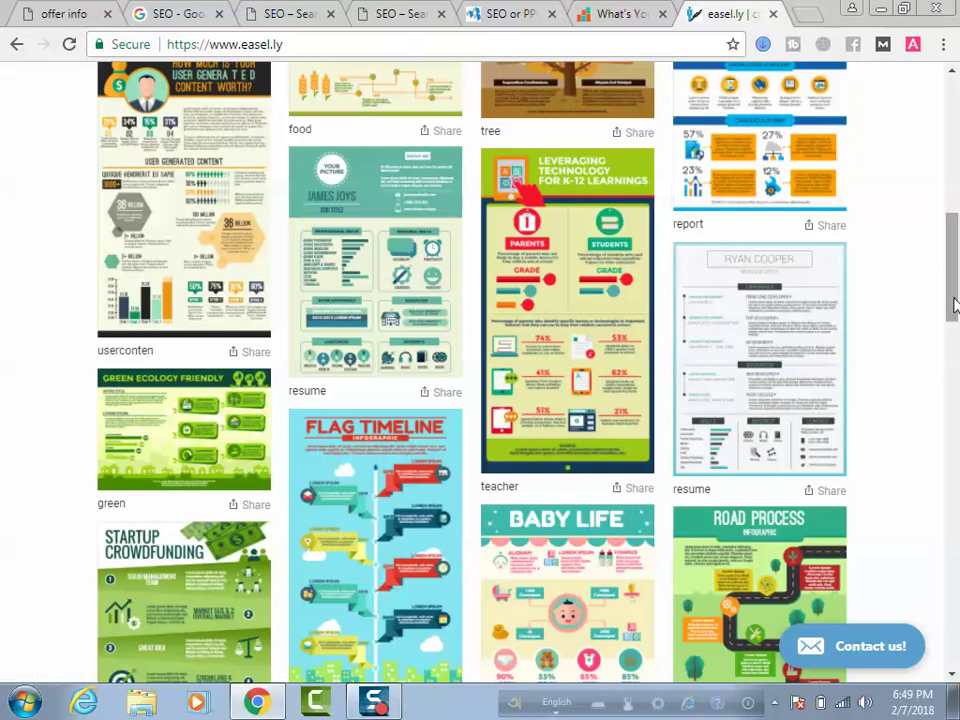
left_click_drag(955, 304, 928, 135)
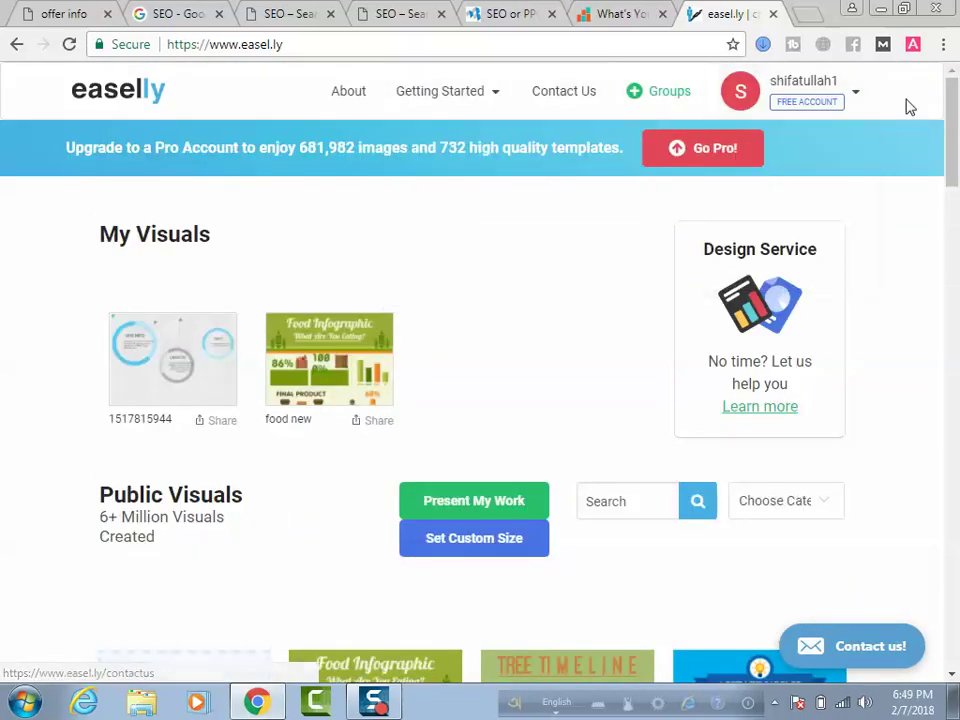
left_click_drag(951, 116, 955, 245)
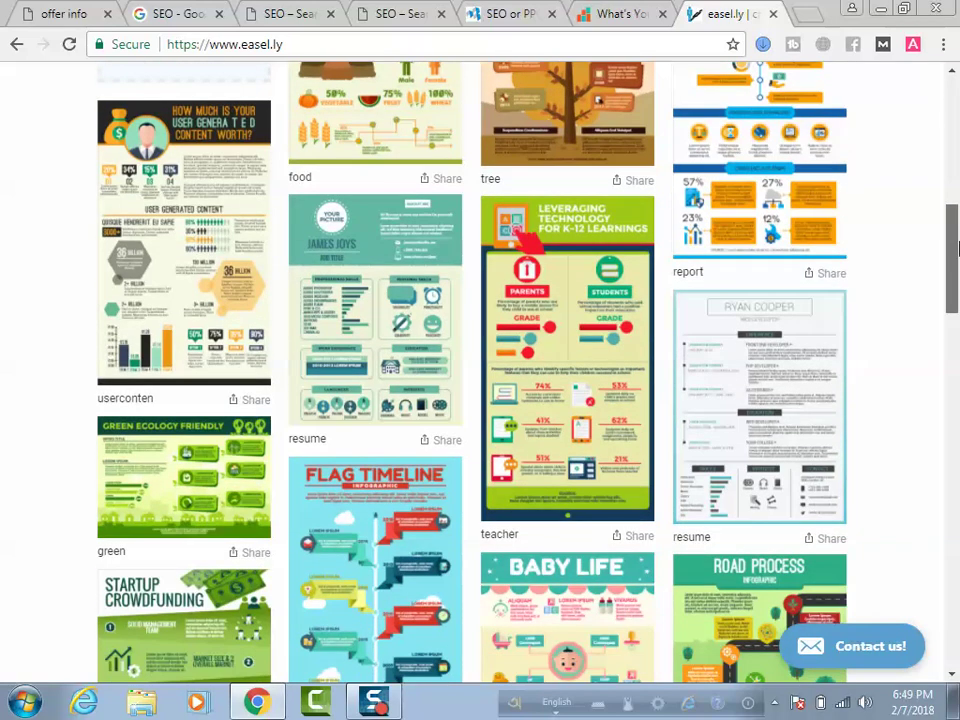
left_click_drag(955, 248, 955, 303)
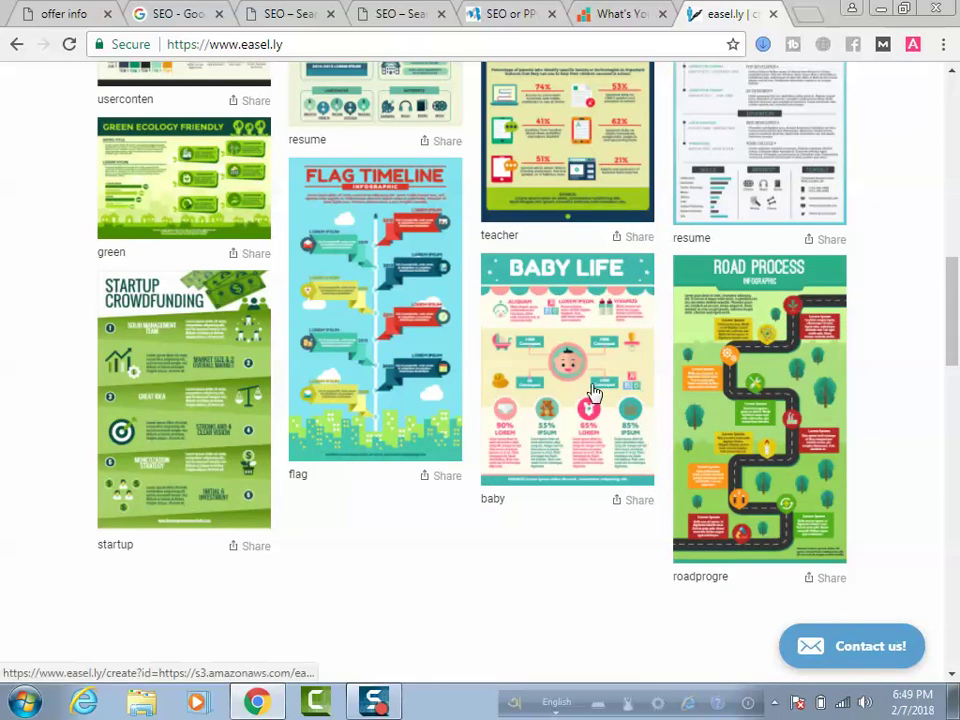
left_click(591, 390)
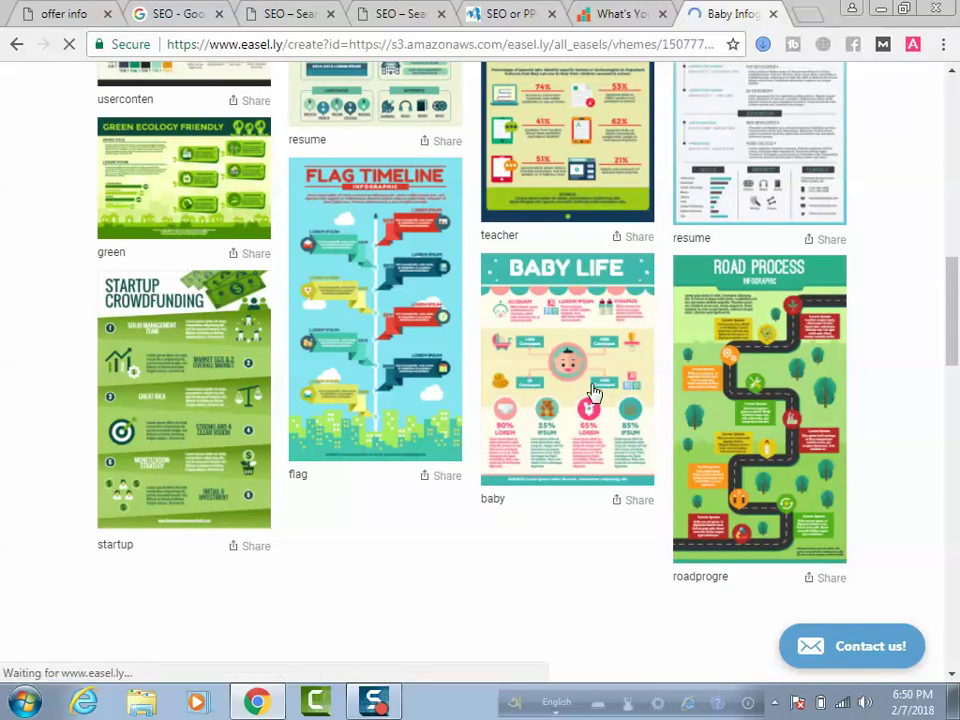